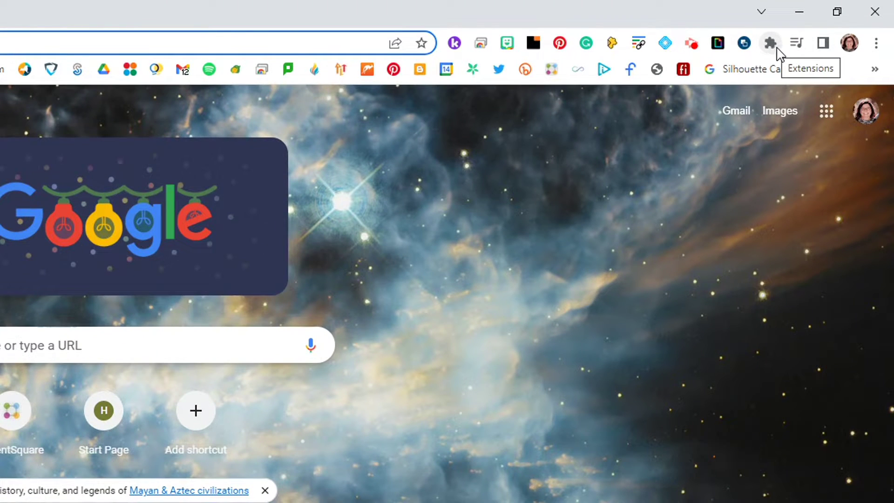
# - Browse the installed extensions in the toolbar Extensions menu twice, closing it each time
pyautogui.click(771, 43)
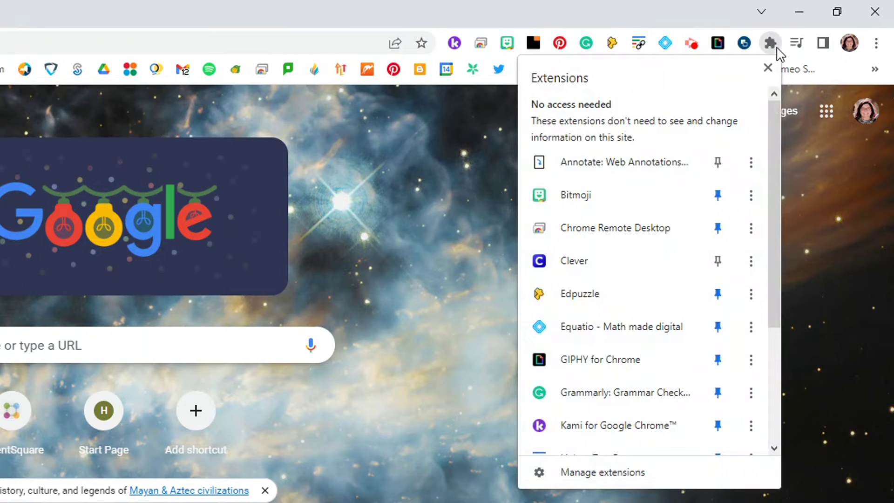
pyautogui.scroll(-3, 689, 261)
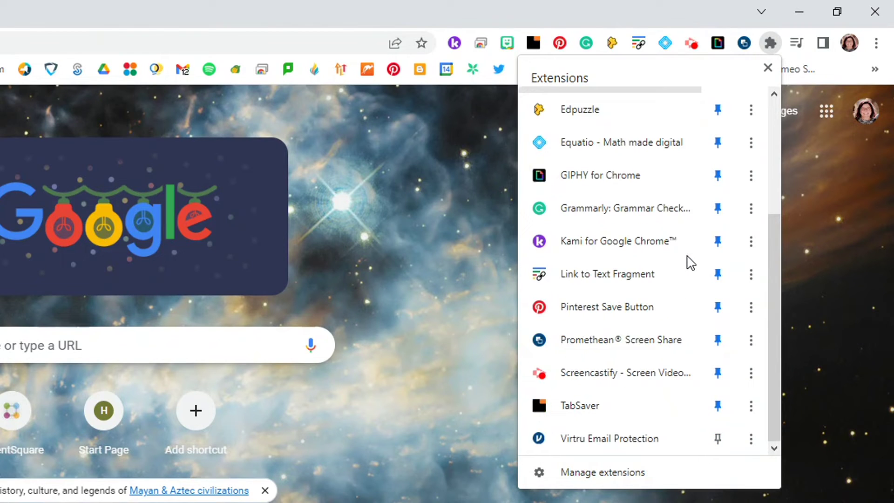
pyautogui.scroll(3, 690, 263)
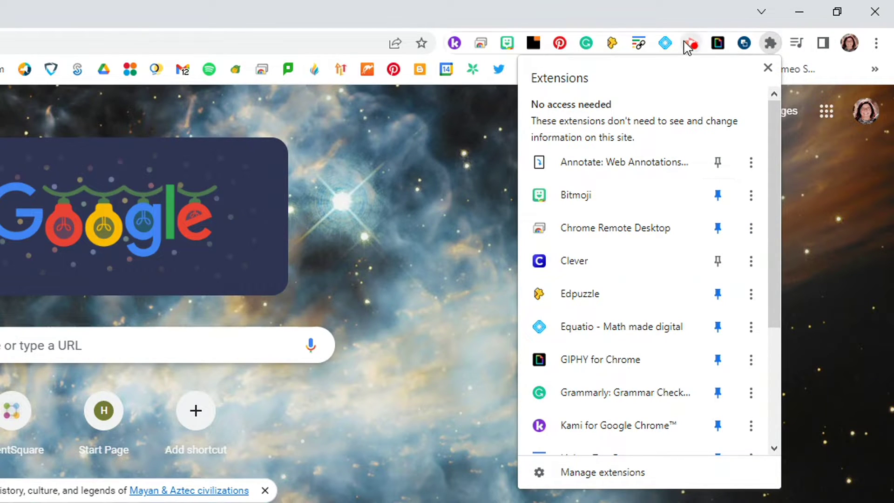
pyautogui.click(470, 30)
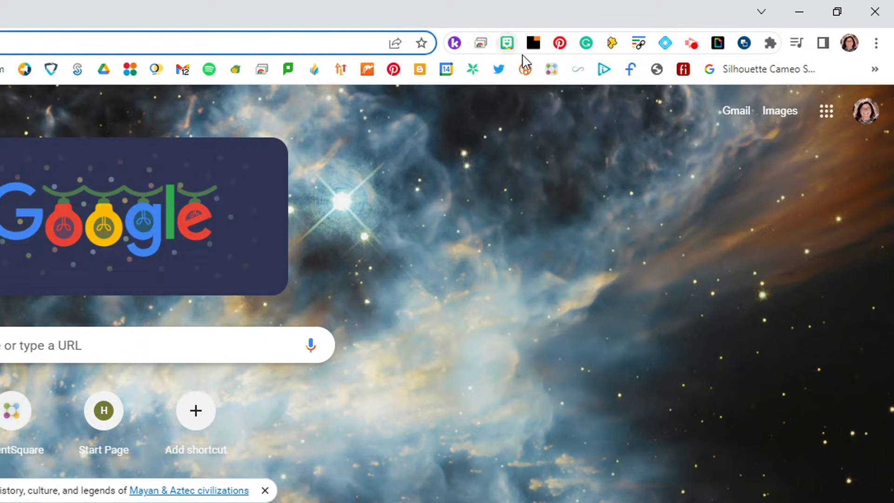
pyautogui.click(770, 44)
pyautogui.scroll(-2, 700, 323)
pyautogui.scroll(-2, 700, 323)
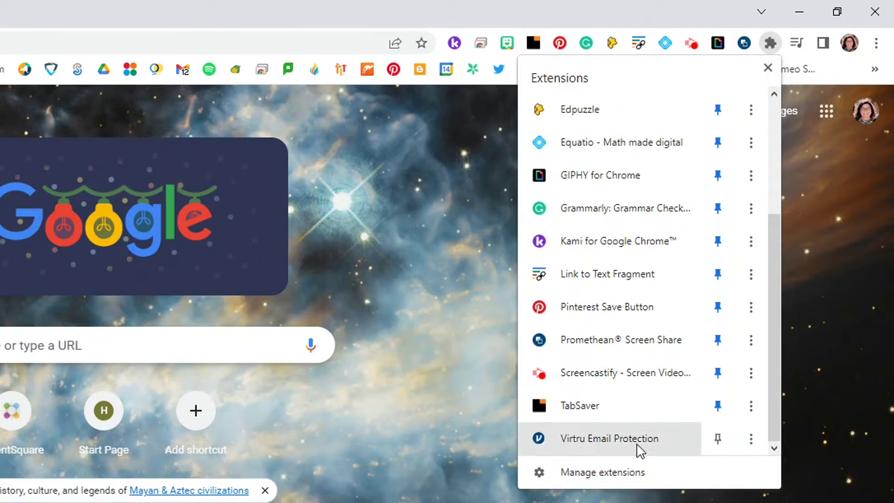
pyautogui.scroll(5, 647, 421)
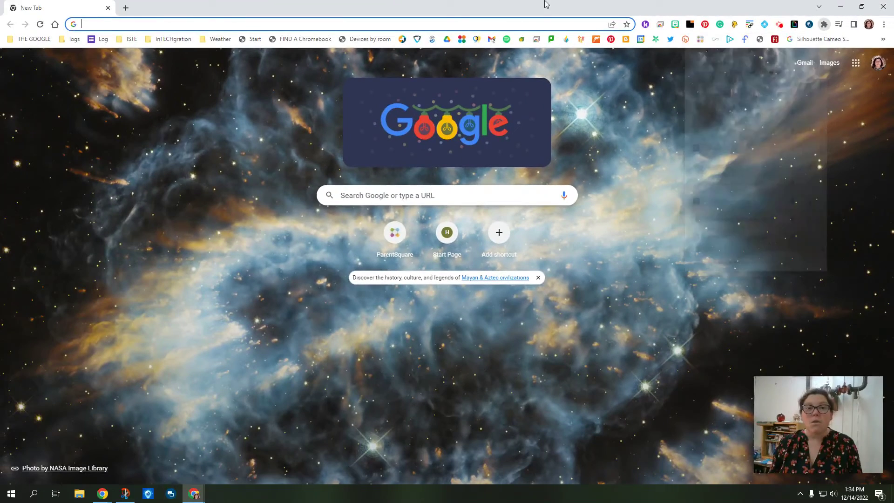
pyautogui.click(312, 35)
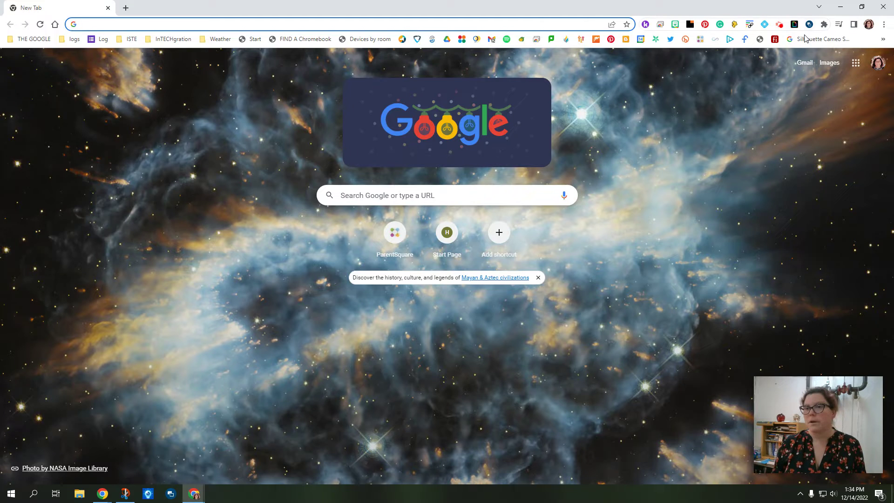
# - Go to Manage extensions from the Extensions menu, then start a second blank tab
pyautogui.click(824, 24)
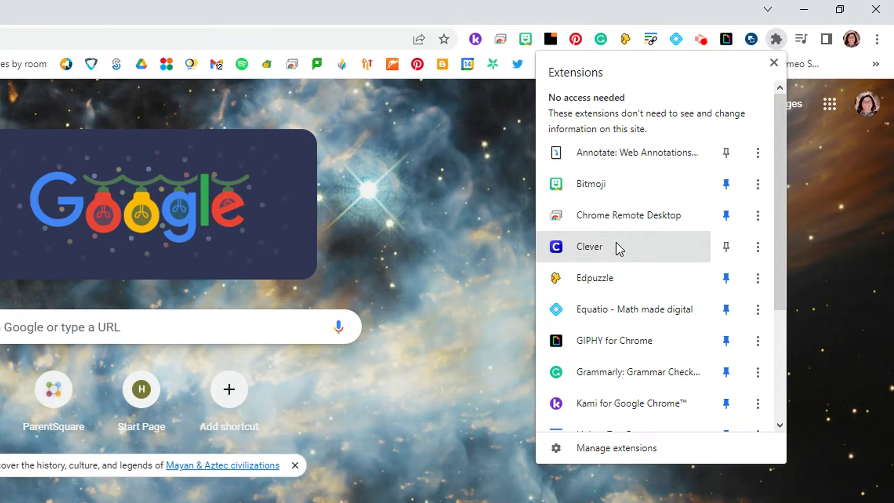
pyautogui.scroll(-2, 622, 326)
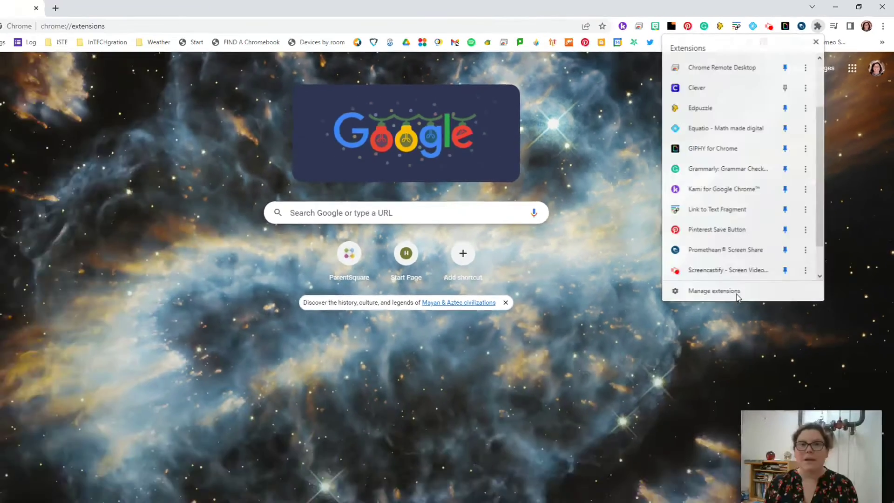
pyautogui.click(647, 448)
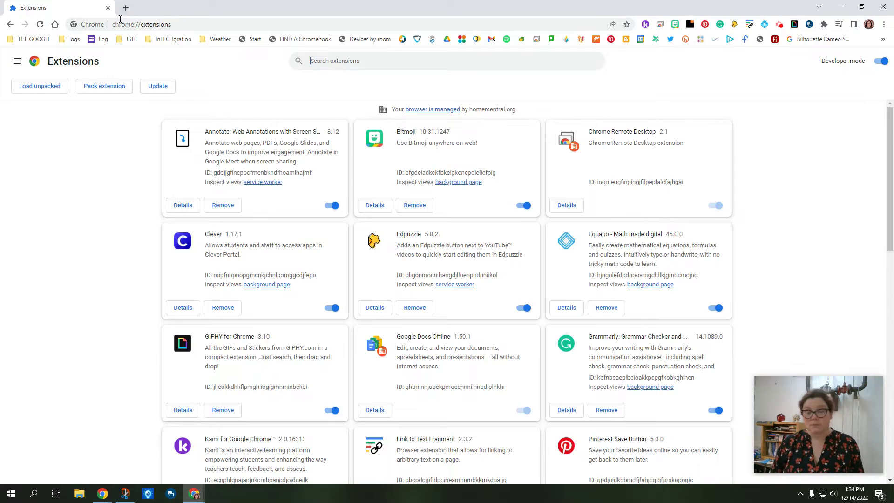
pyautogui.click(126, 8)
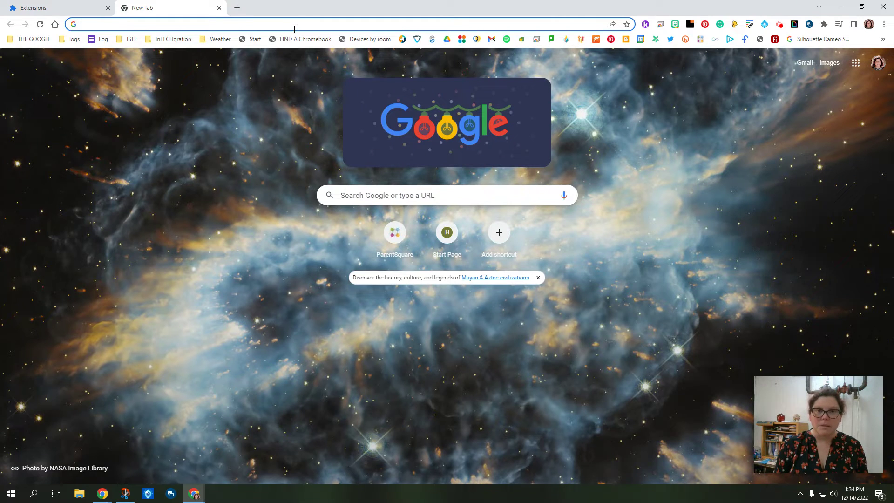
# - Load chrome://extensions in the second tab's address bar
pyautogui.write('chome')
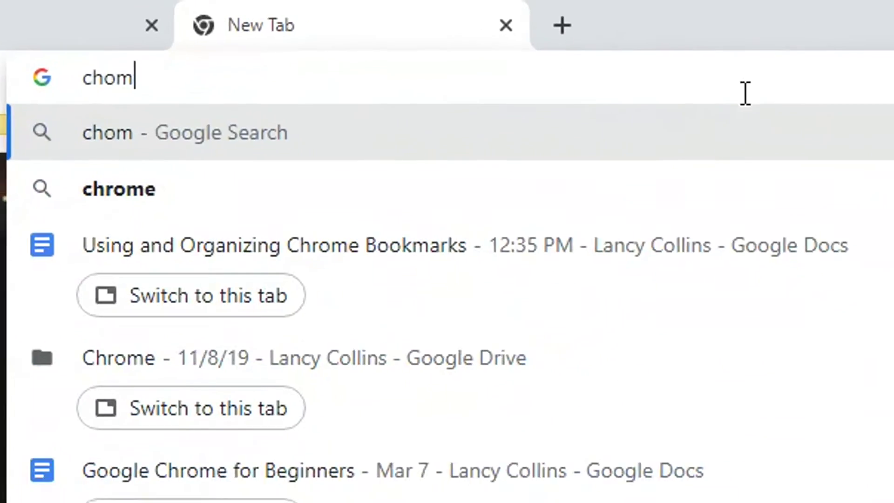
pyautogui.press('BackSpace')
pyautogui.press('BackSpace')
pyautogui.press('BackSpace')
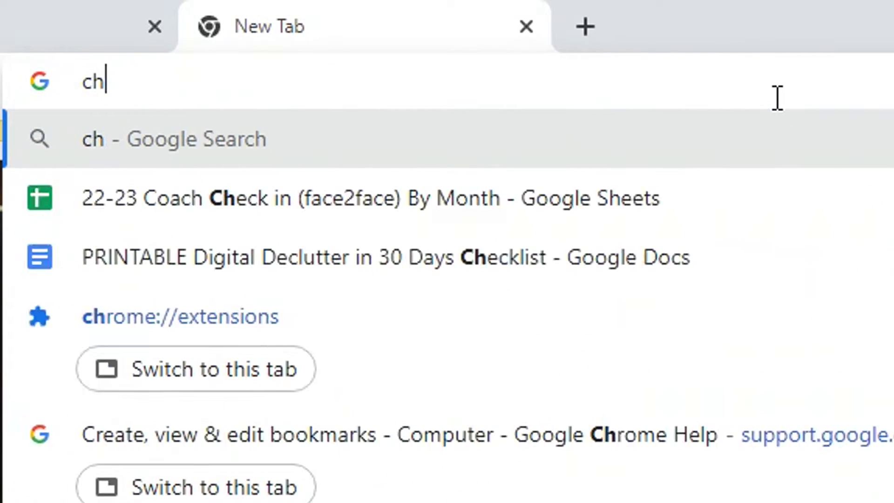
pyautogui.write('rome:/')
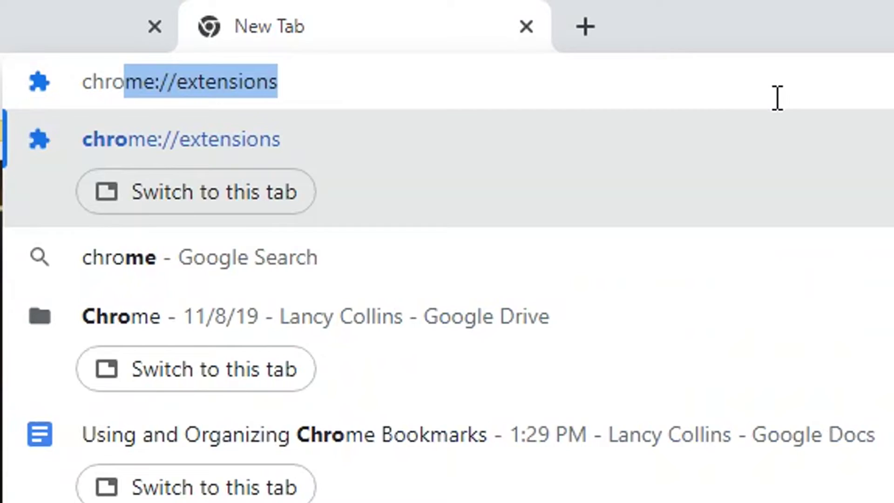
pyautogui.write('/')
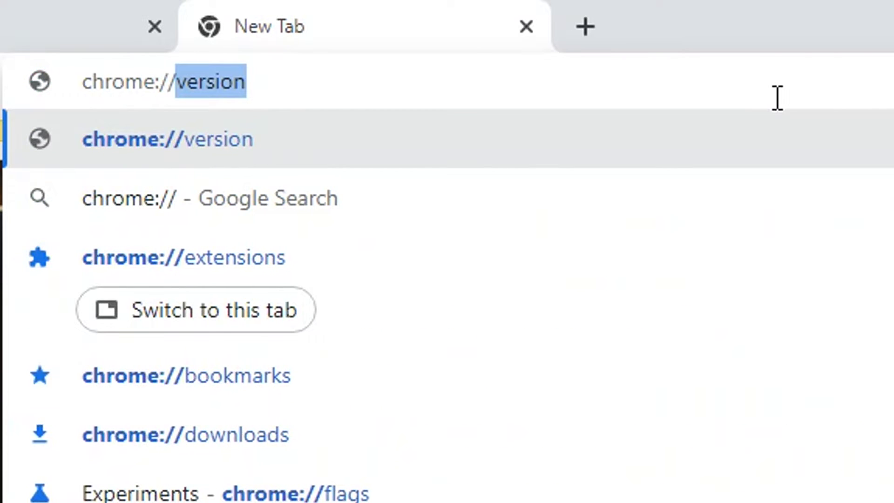
pyautogui.write('exte')
pyautogui.press('BackSpace')
pyautogui.write('ten')
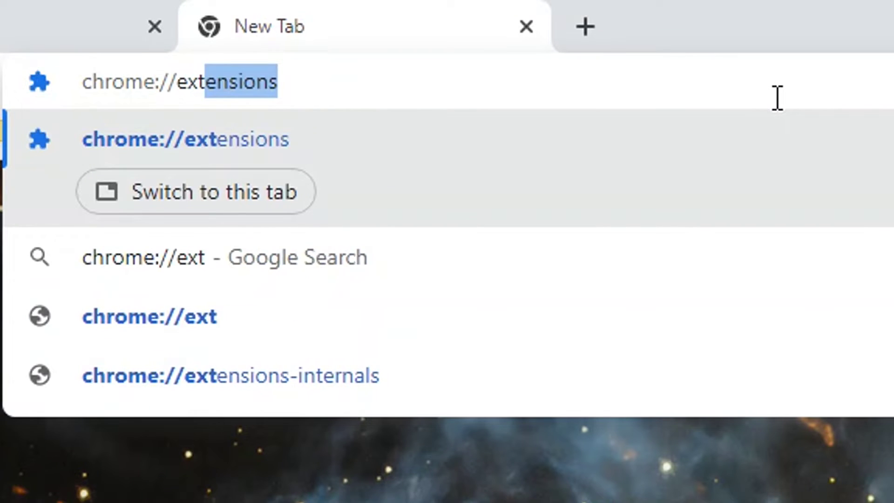
pyautogui.write('sion')
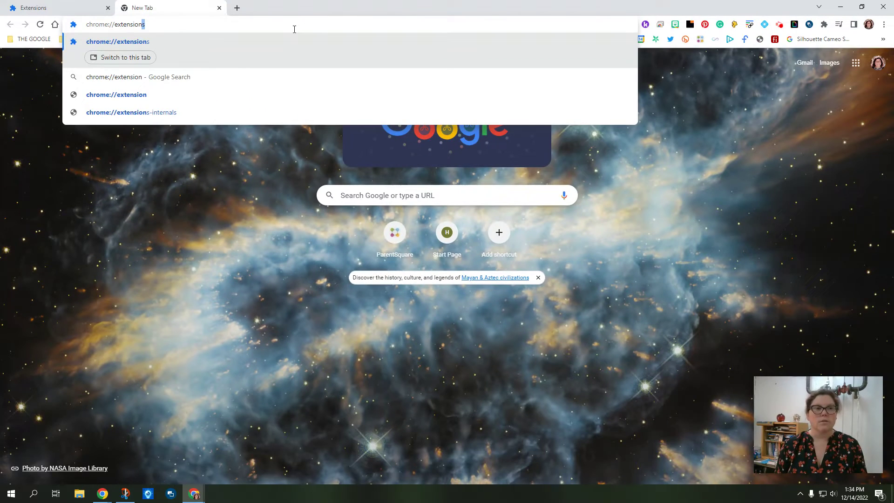
pyautogui.press('Return')
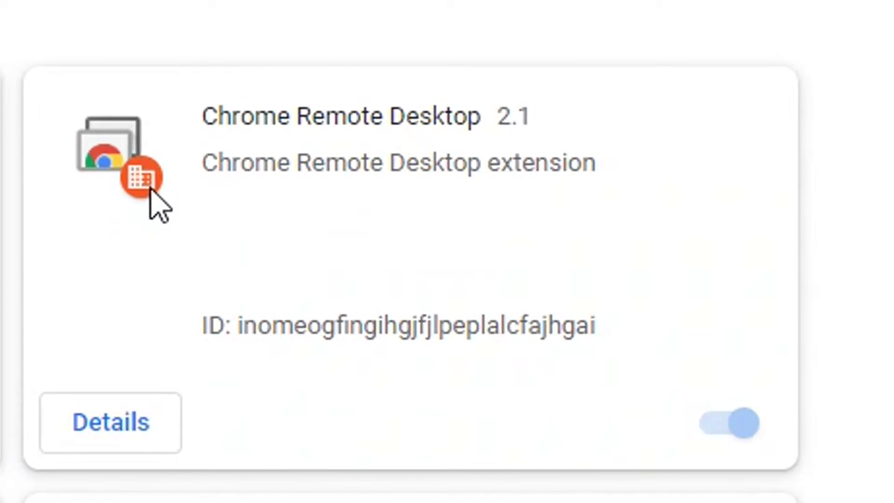
pyautogui.moveTo(576, 148)
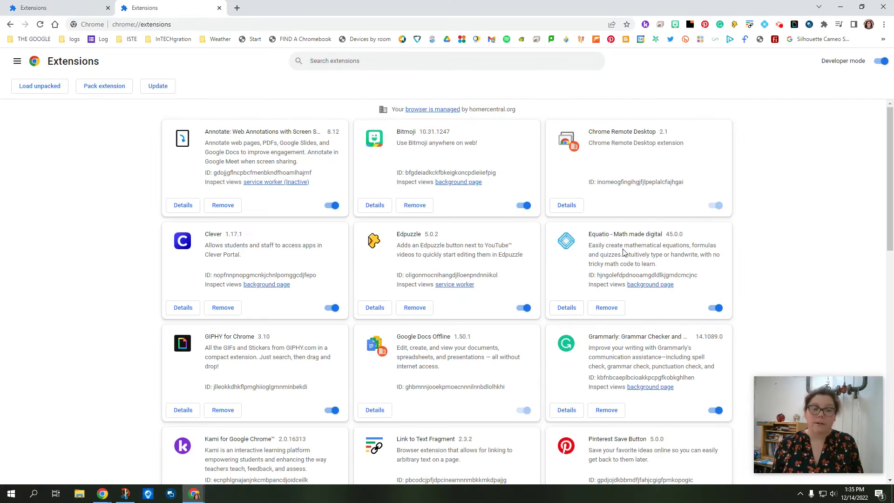
pyautogui.scroll(-10, 524, 313)
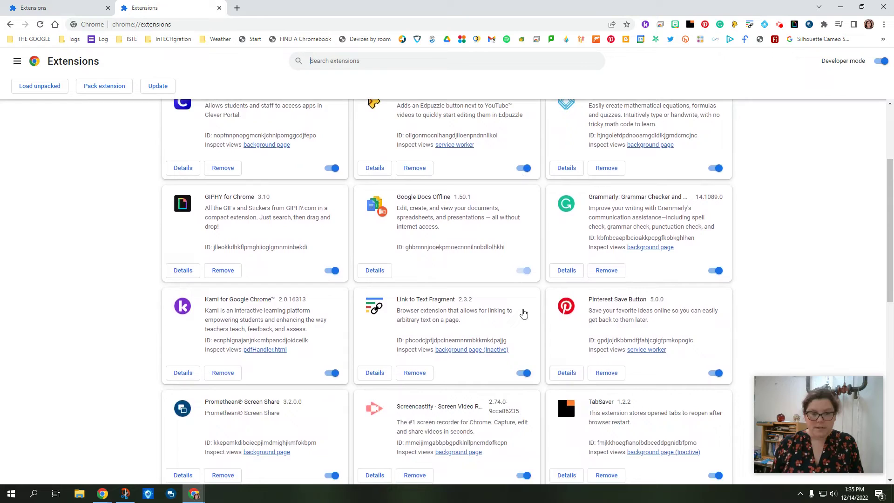
pyautogui.scroll(-5, 523, 314)
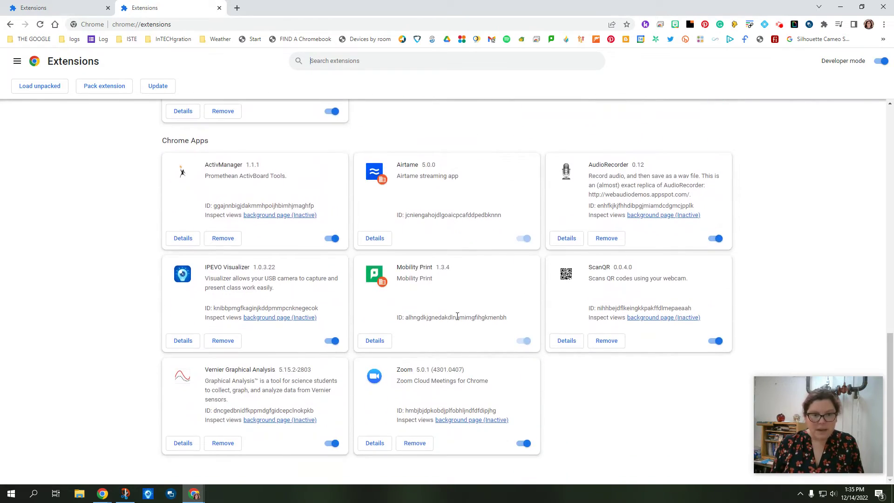
pyautogui.moveTo(383, 285)
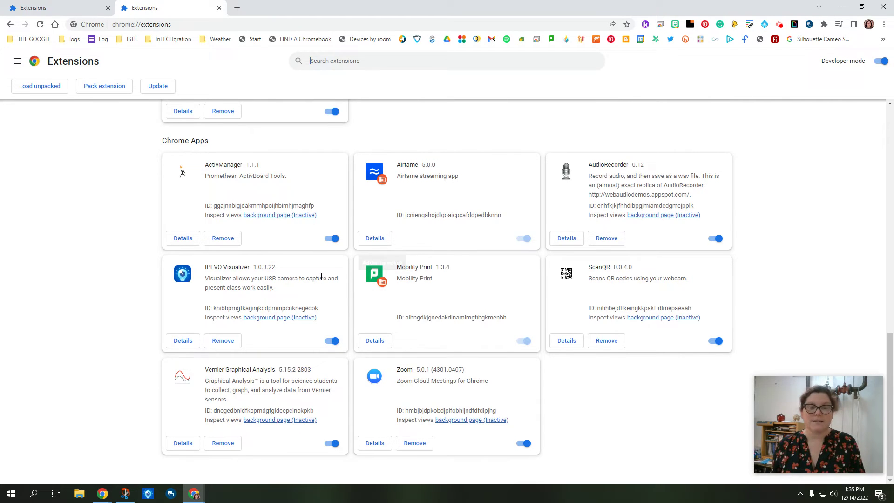
pyautogui.scroll(20, 319, 279)
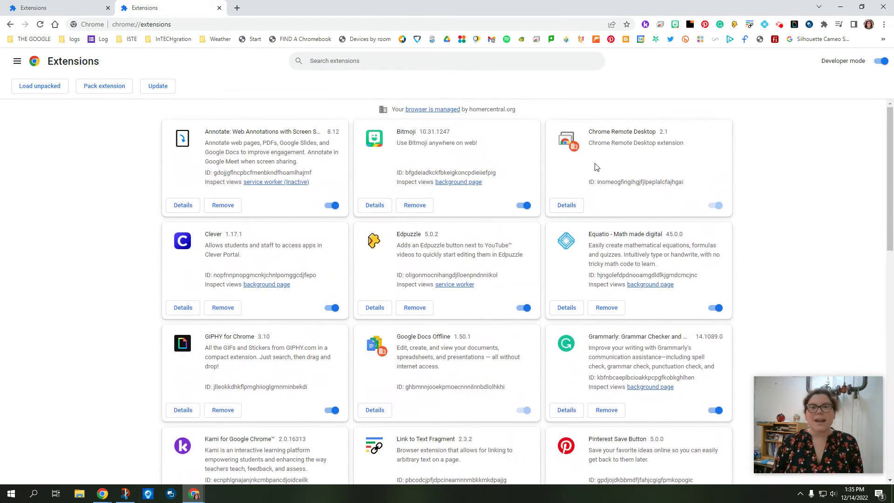
pyautogui.moveTo(576, 150)
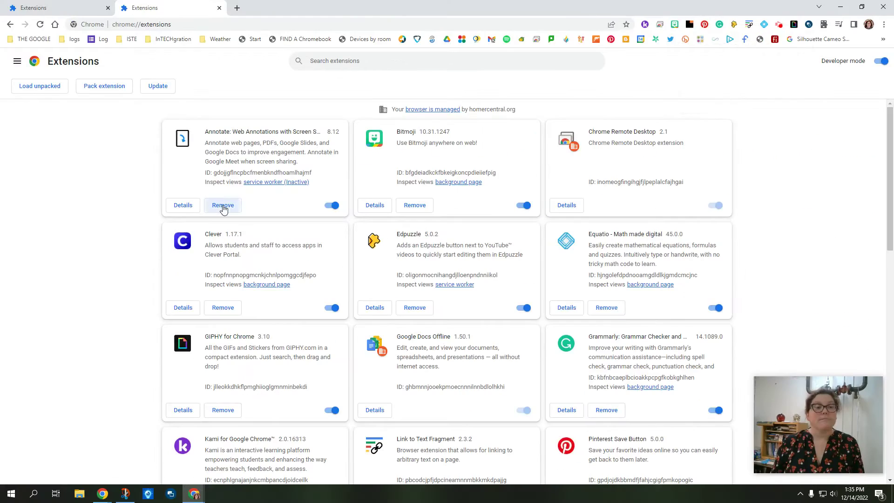
# - Remove the Annotate and GIPHY for Chrome extensions, confirming each removal
pyautogui.click(223, 205)
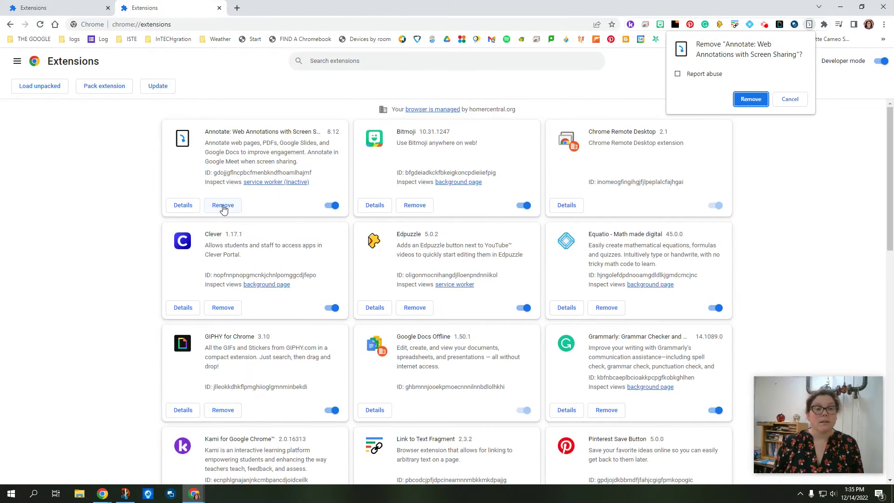
pyautogui.click(755, 99)
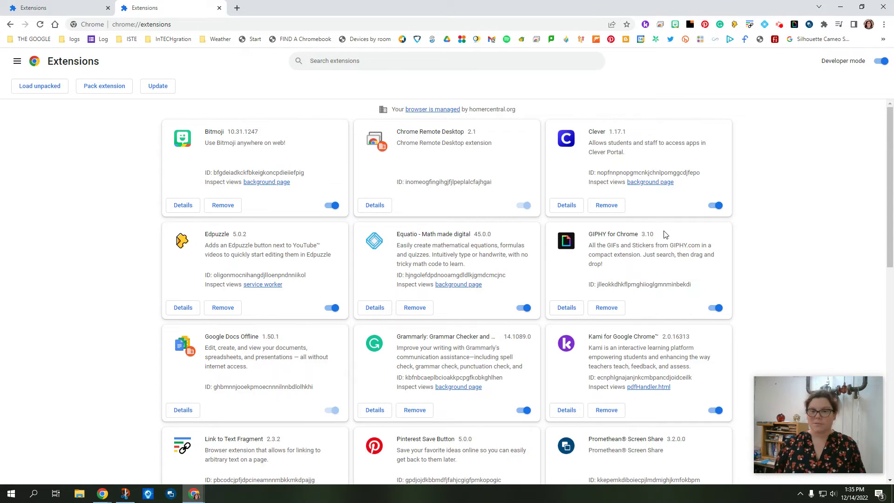
pyautogui.click(601, 307)
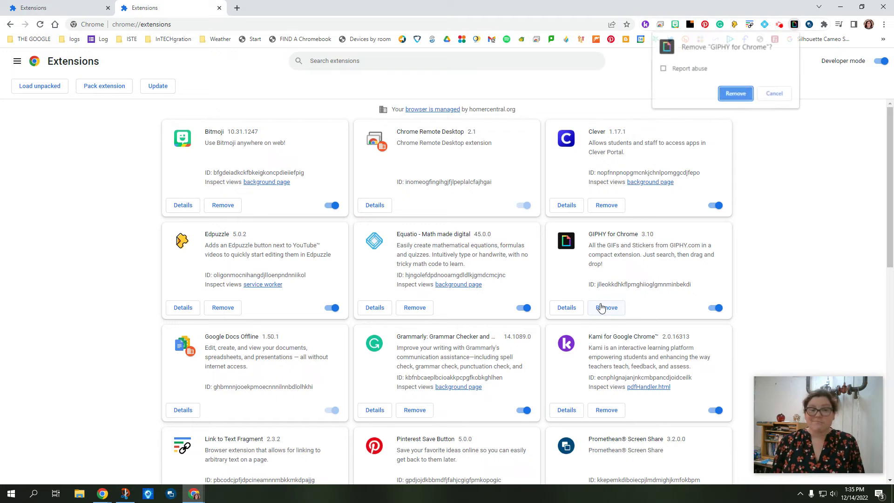
pyautogui.click(735, 94)
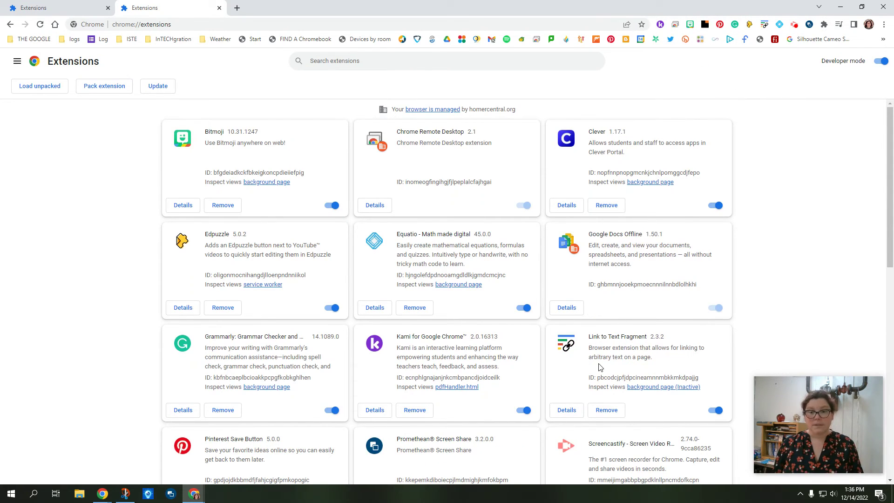
pyautogui.scroll(-6, 600, 365)
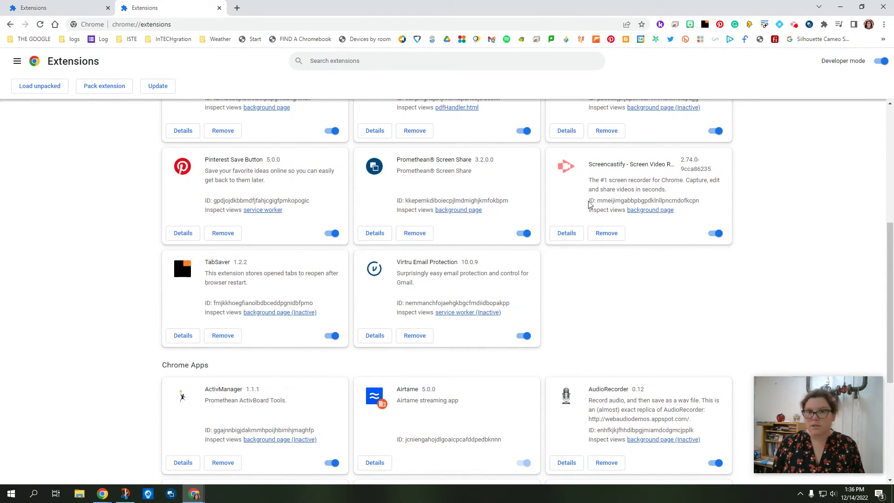
# - Remove the AudioRecorder app from the Chrome Apps section and confirm
pyautogui.scroll(-4, 391, 310)
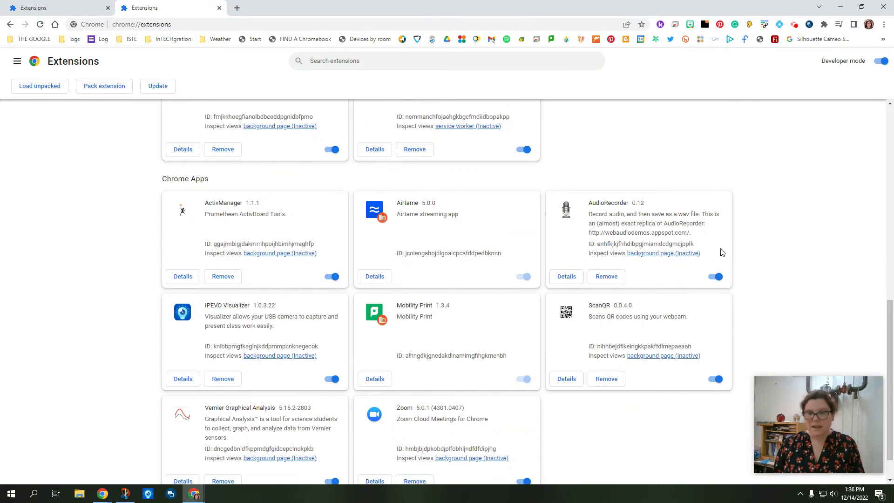
pyautogui.click(607, 279)
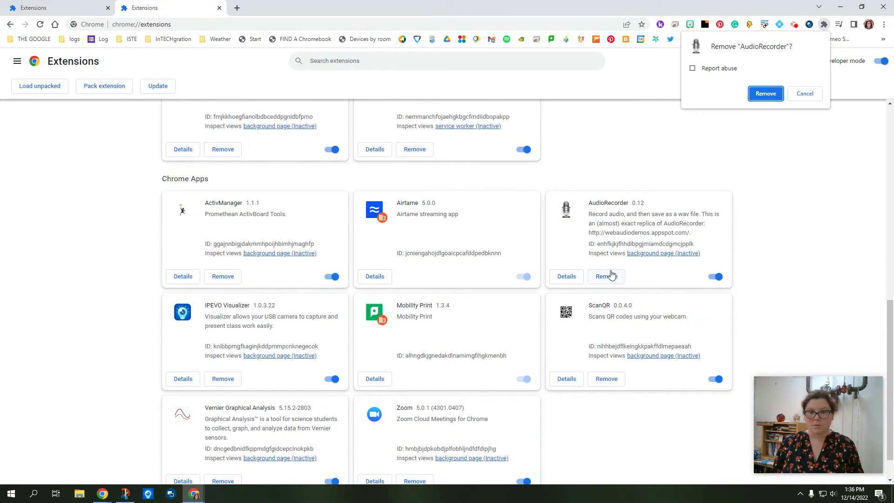
pyautogui.click(764, 93)
pyautogui.scroll(-1, 678, 389)
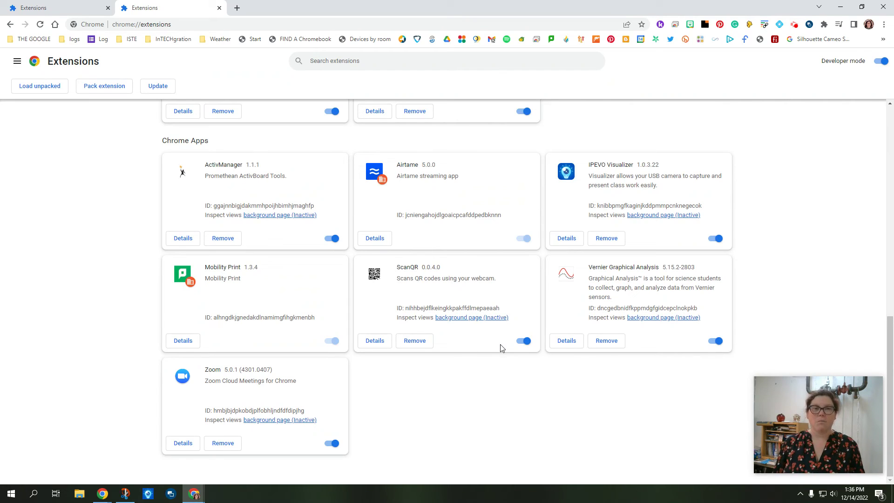
# - Switch off the ScanQR and Vernier Graphical Analysis apps without uninstalling them
pyautogui.click(524, 342)
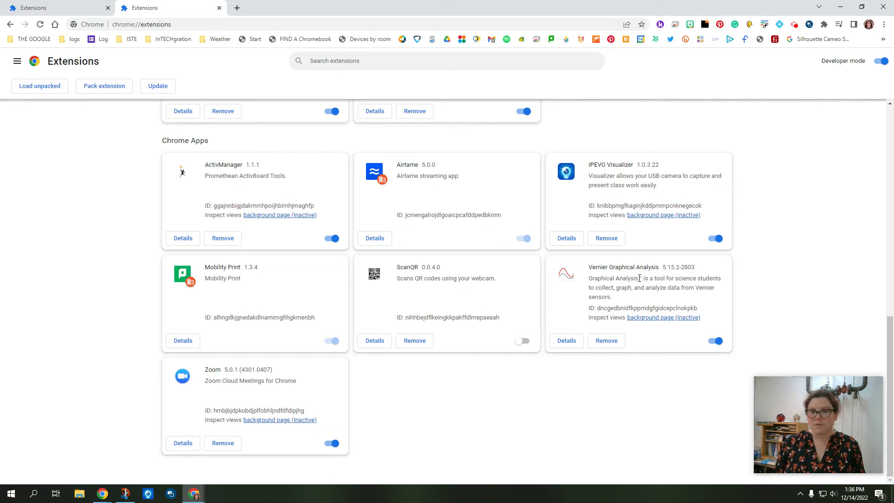
pyautogui.click(716, 342)
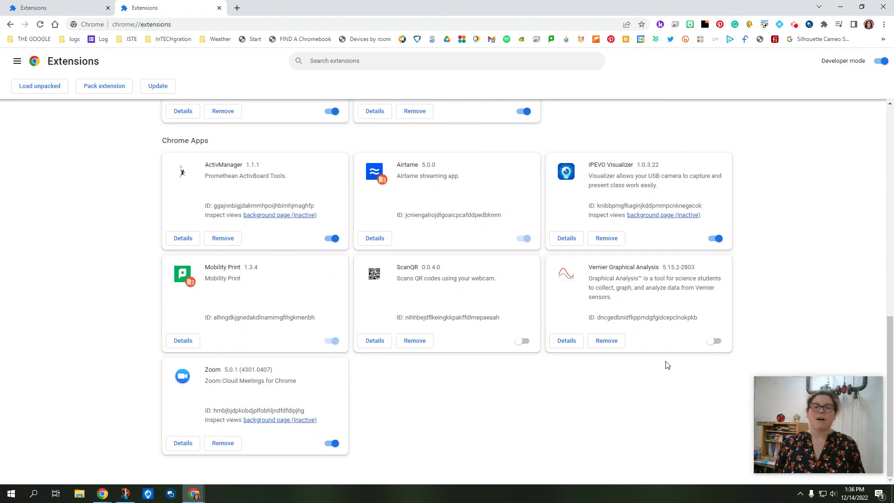
pyautogui.scroll(20, 605, 410)
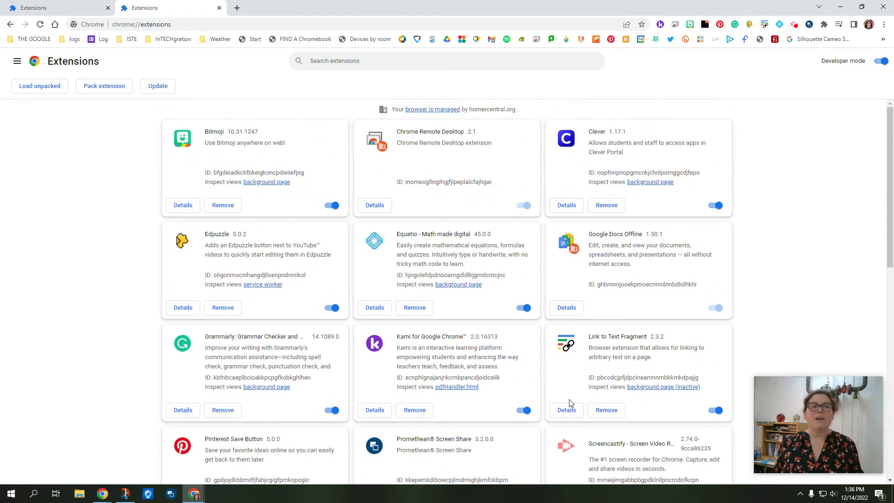